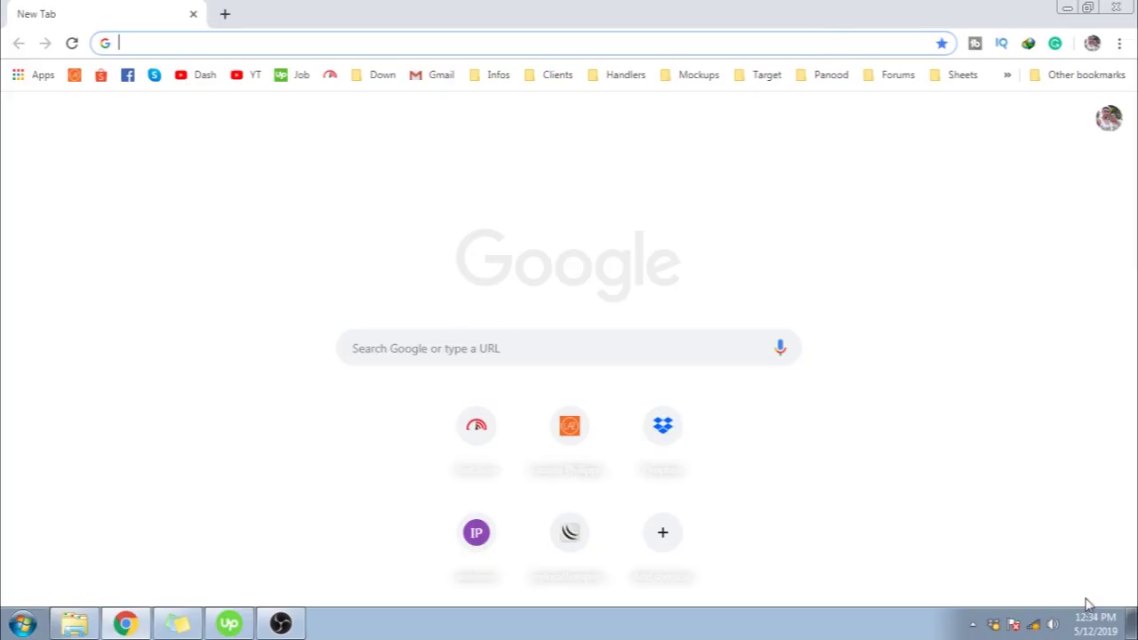
Connect Windows 7 to the B310_DEE87 wireless network
click(1034, 626)
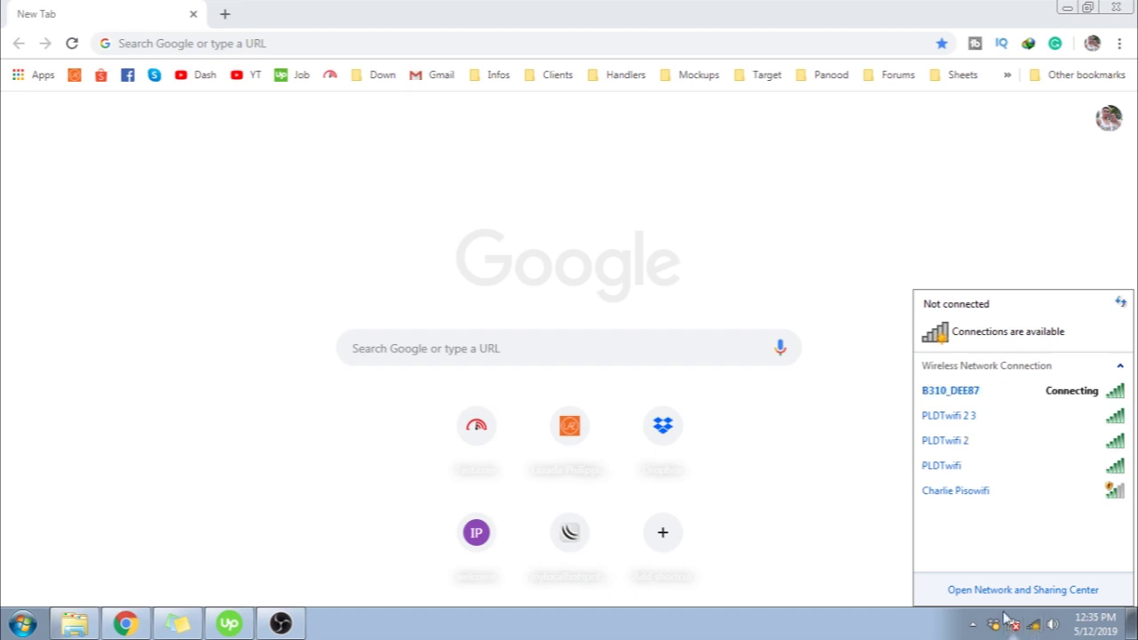
click(960, 394)
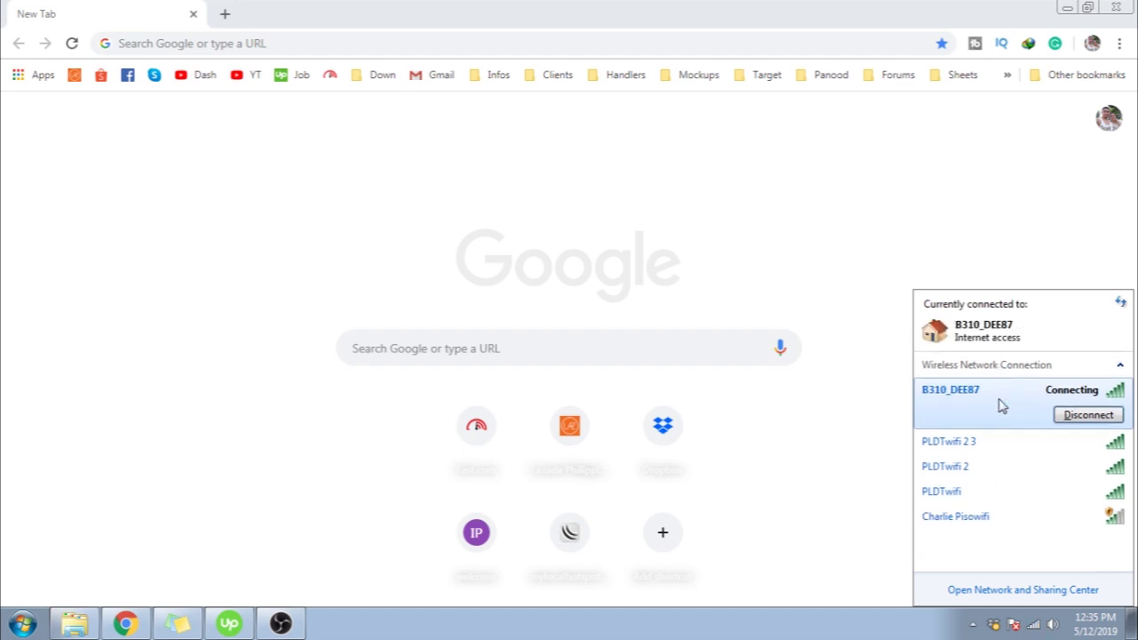
click(825, 440)
Load the router page at 192.168.254.254 in Chrome
click(332, 44)
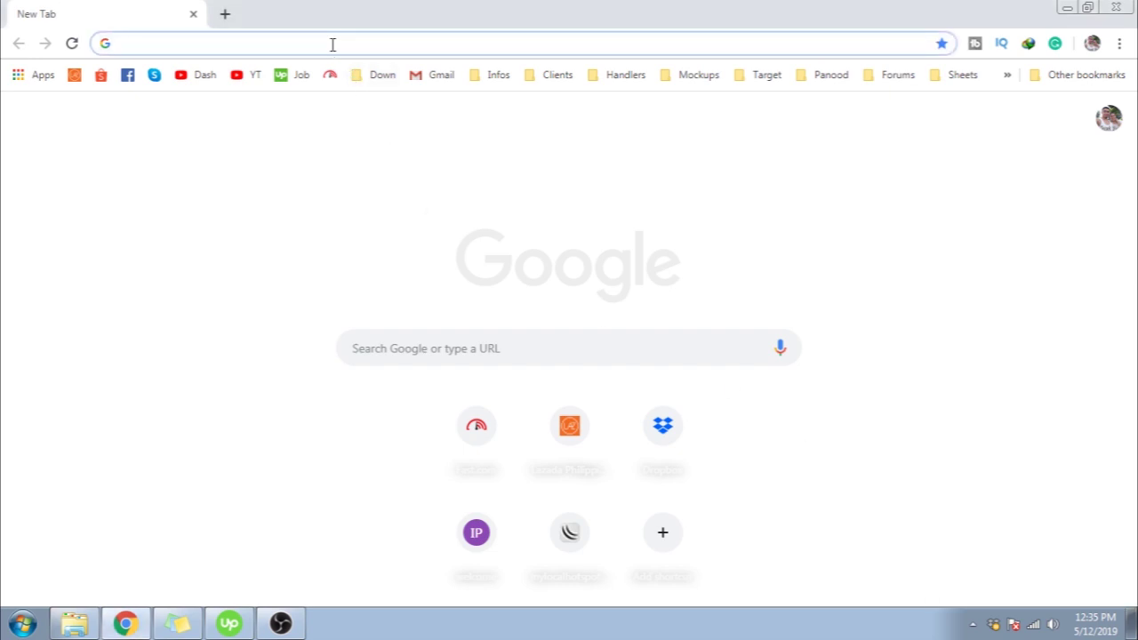
text(192)
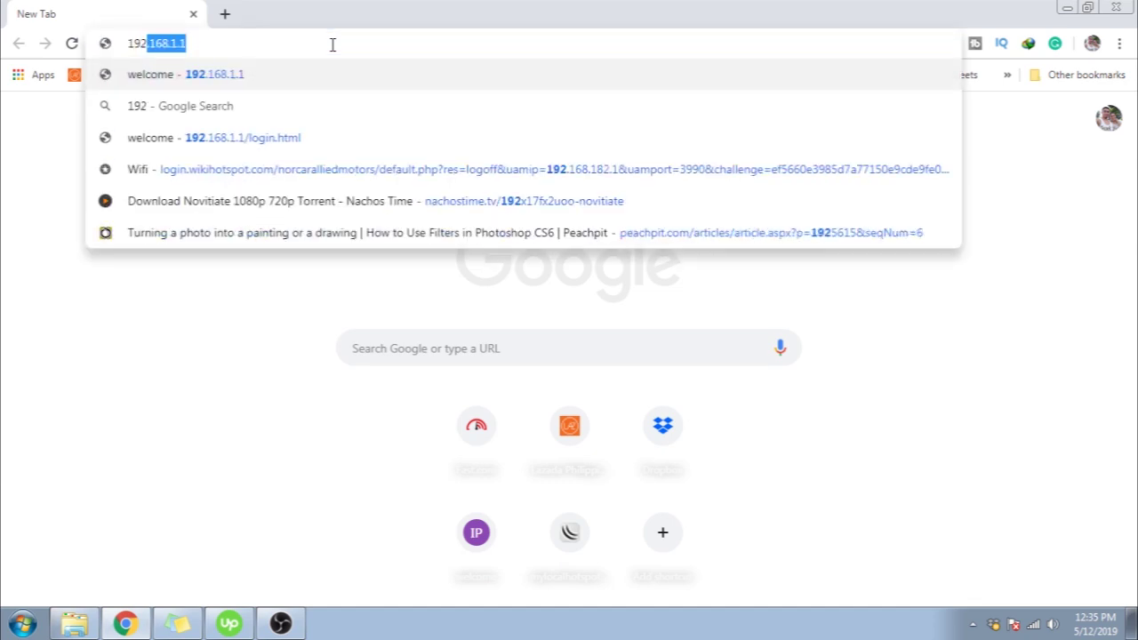
text(.168)
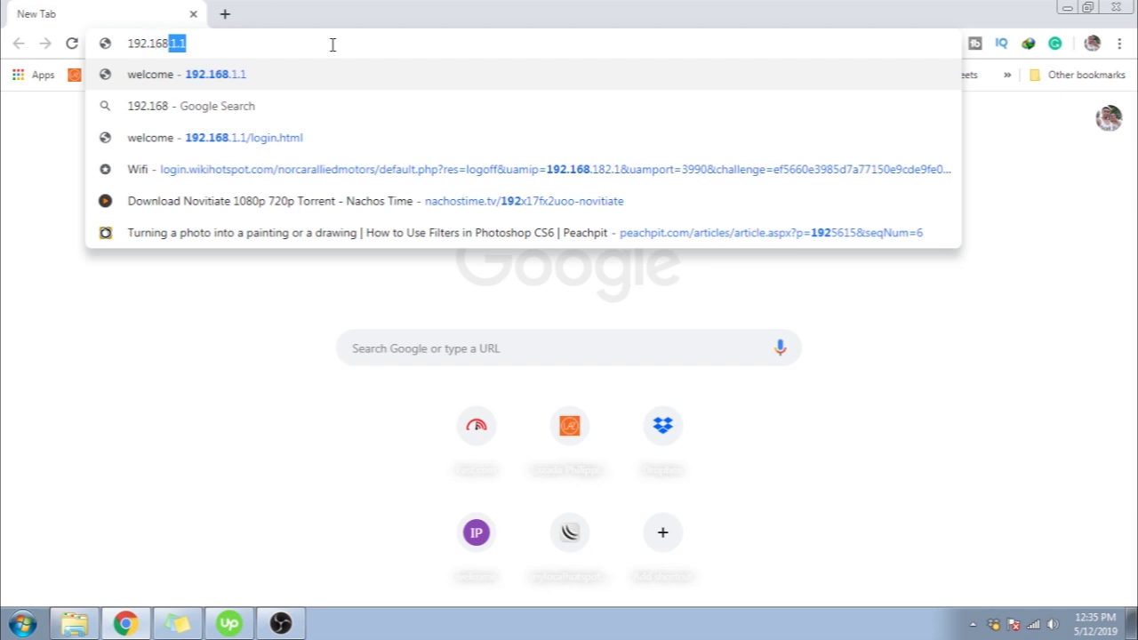
text(.254)
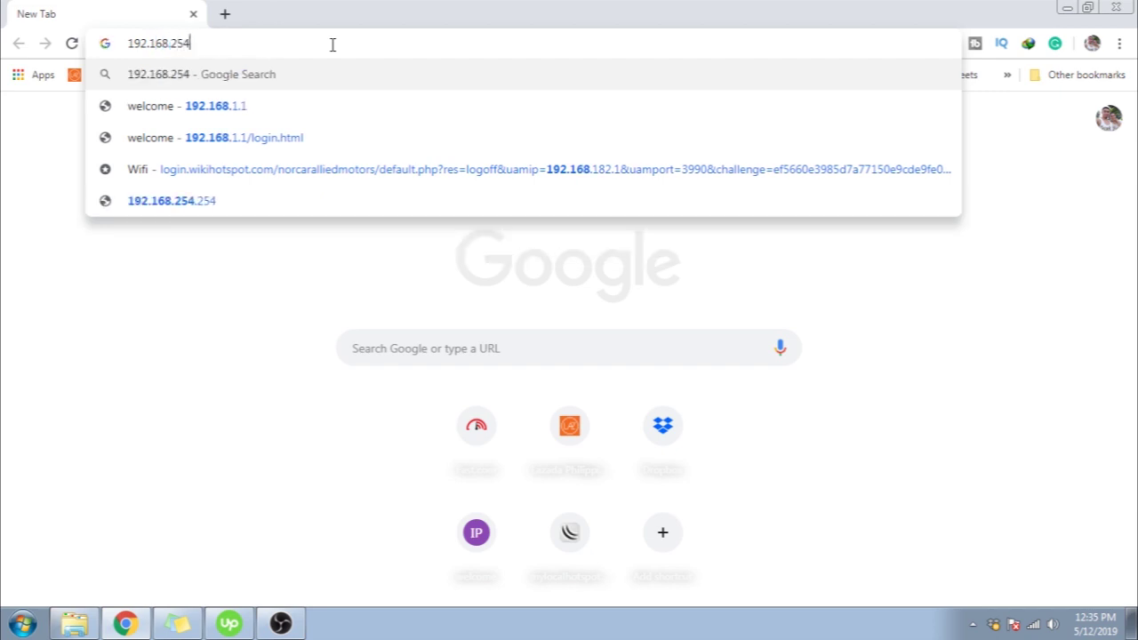
text(.254)
key(Return)
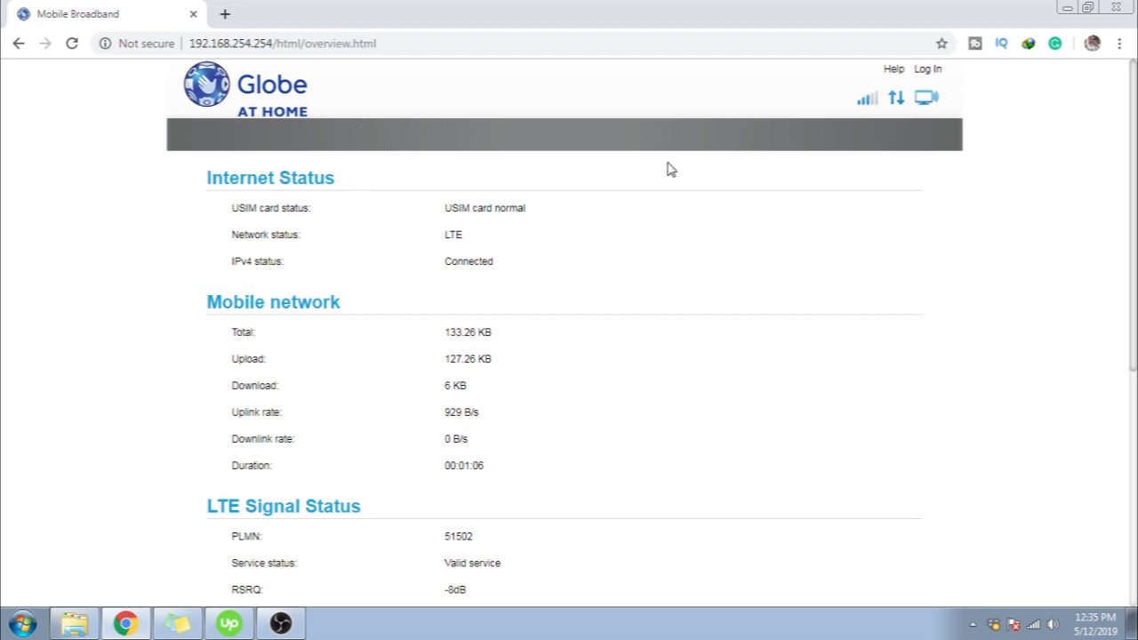
Log in to the Globe at Home dashboard and open the empty SMS inbox
click(926, 72)
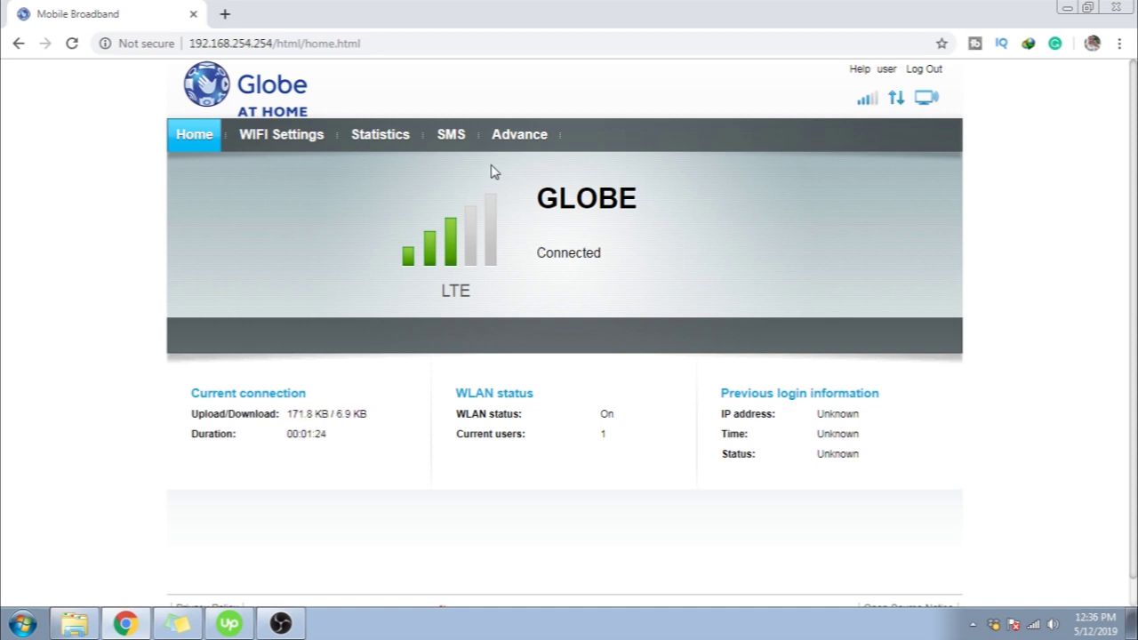
click(450, 136)
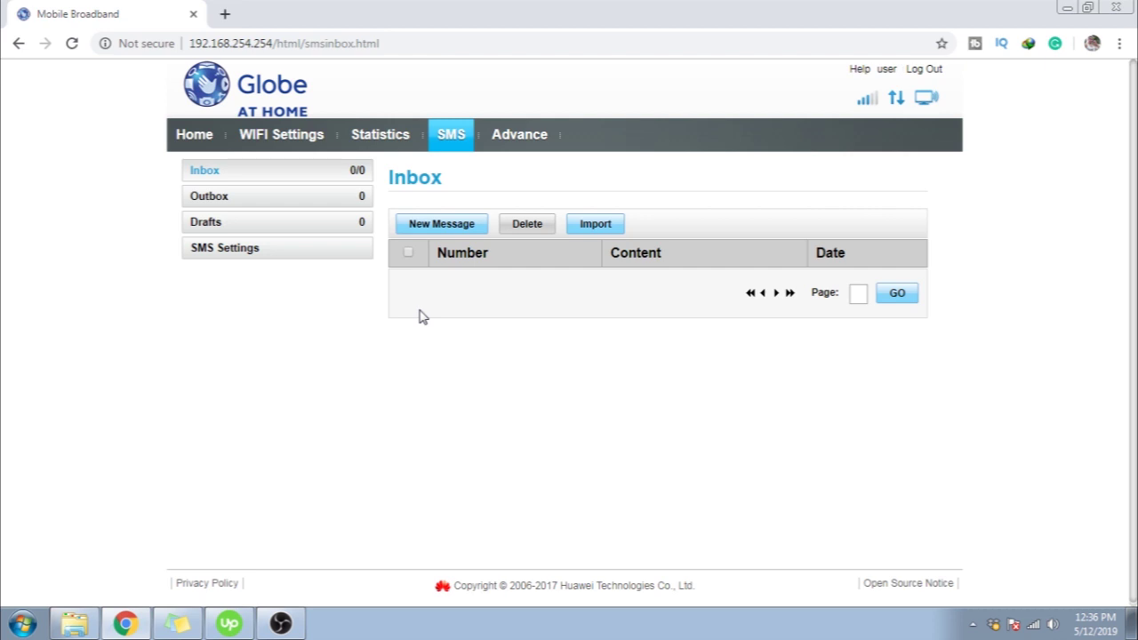
Send a 'hello' text to the recipient's mobile number
click(443, 225)
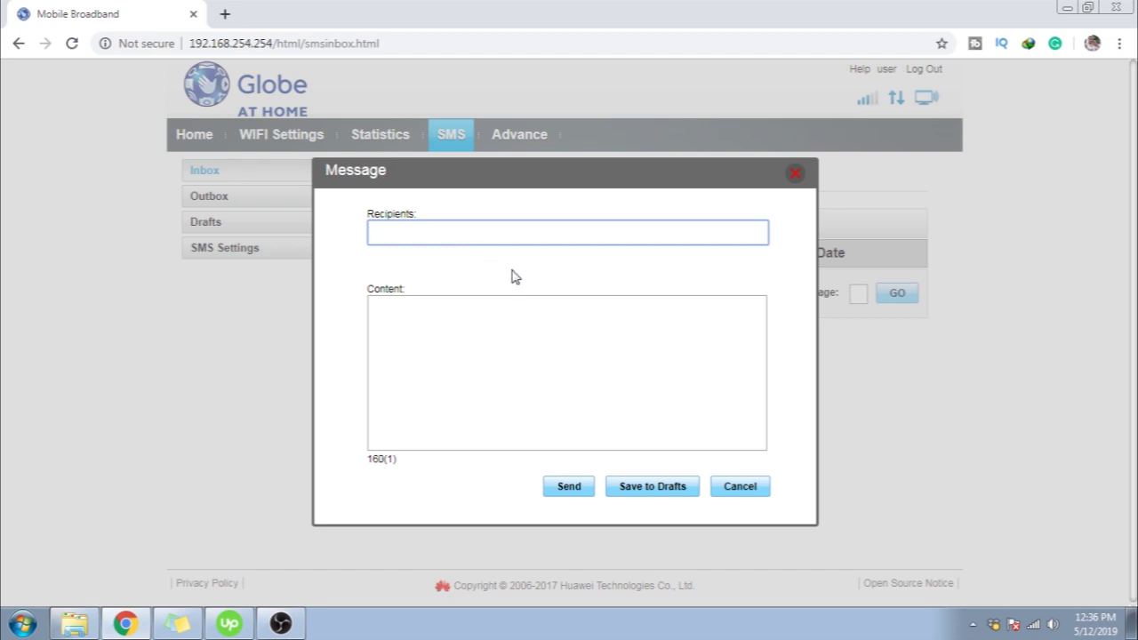
click(436, 368)
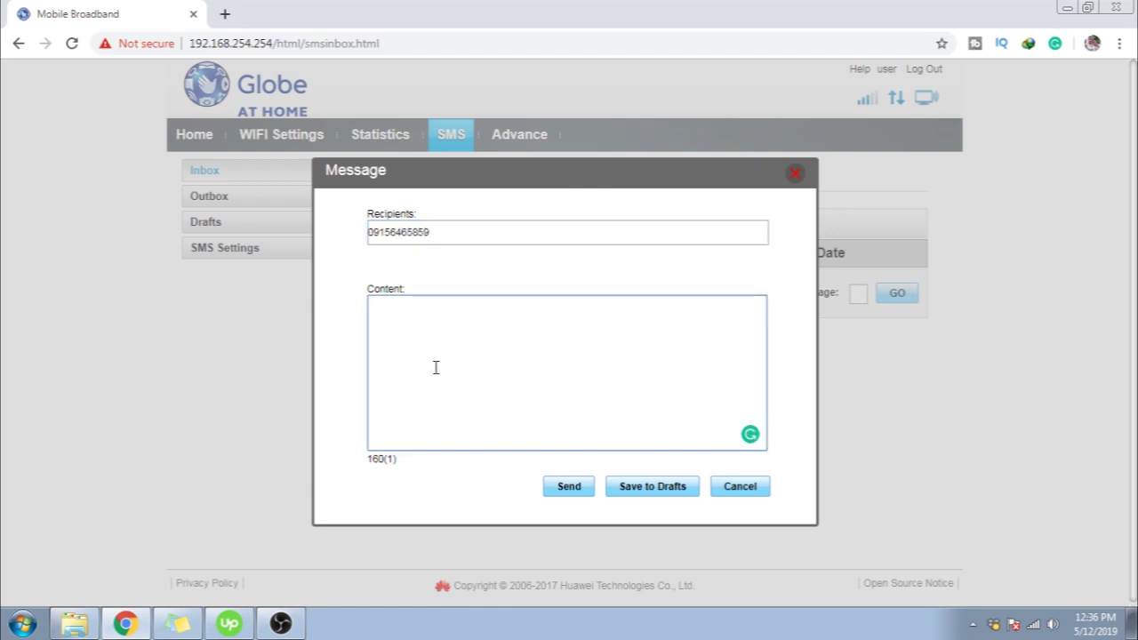
text(hello)
click(572, 486)
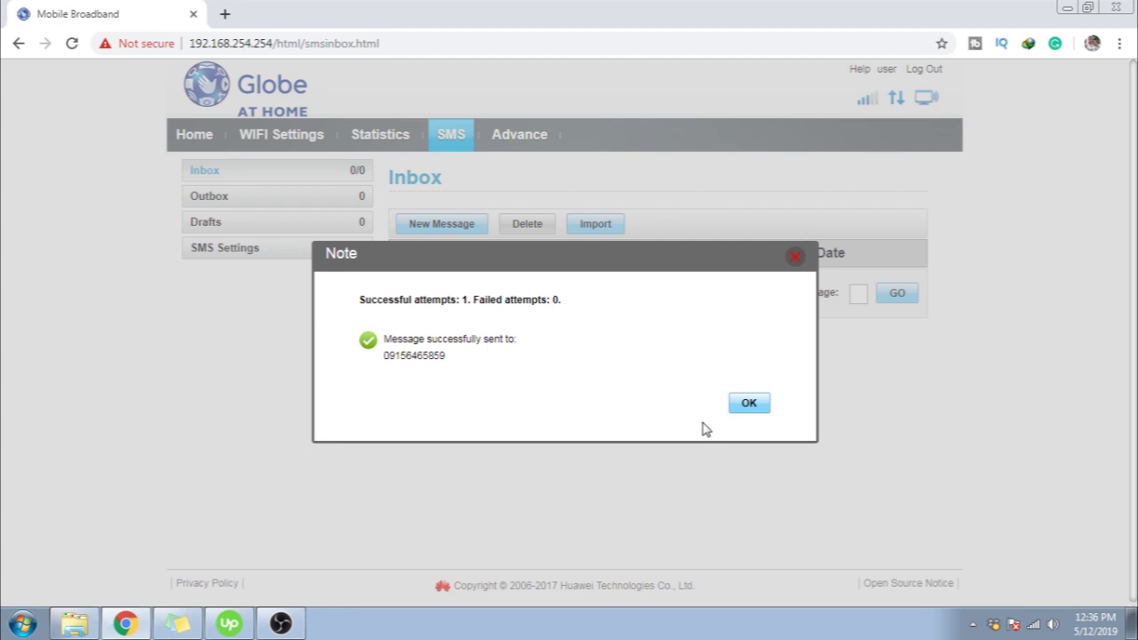
click(747, 407)
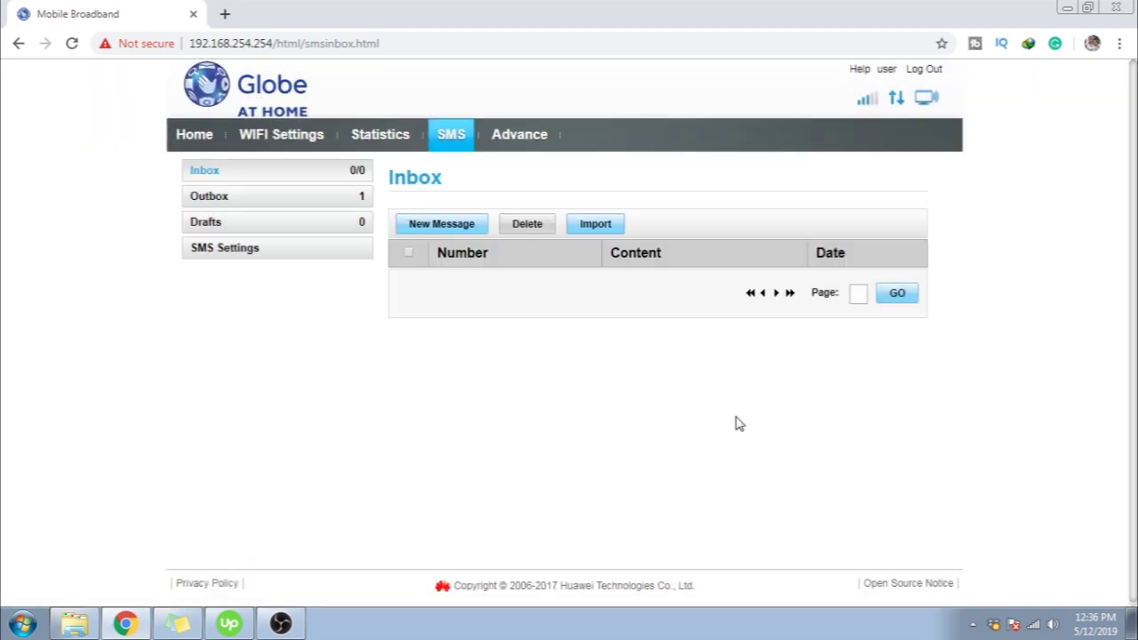
Confirm the sent message appears in the Outbox, then return to the Inbox
click(261, 203)
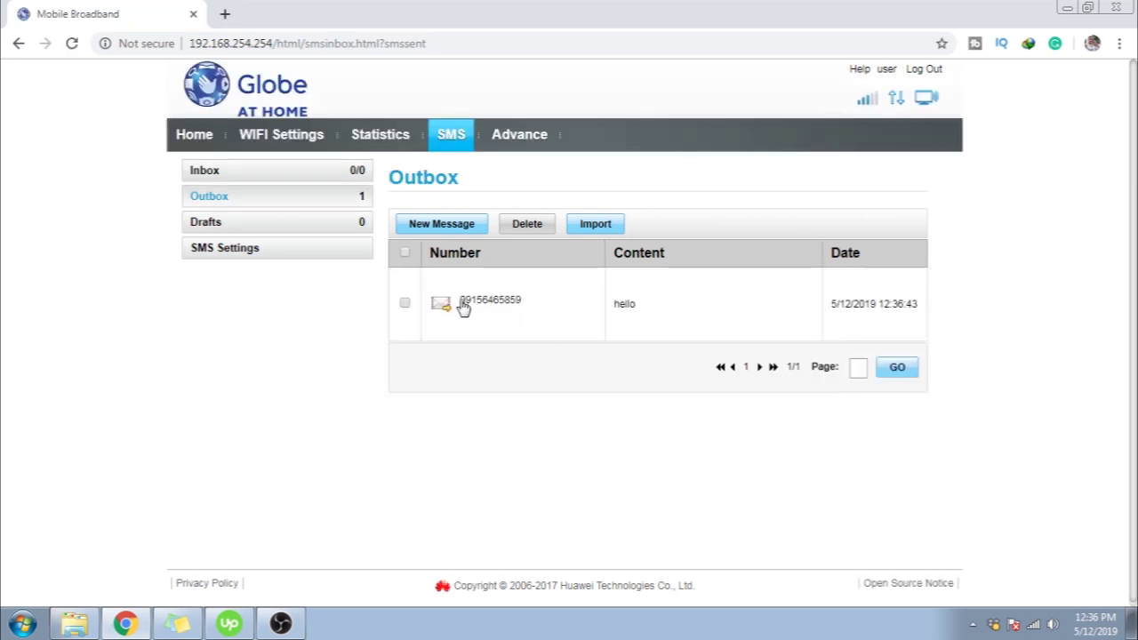
click(269, 177)
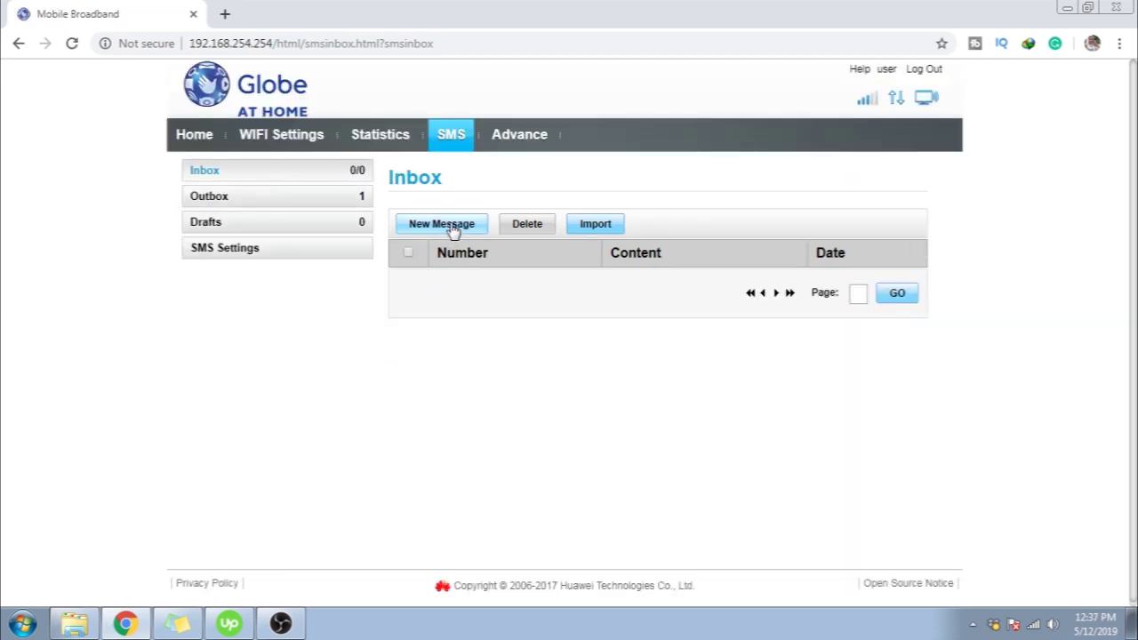
click(450, 224)
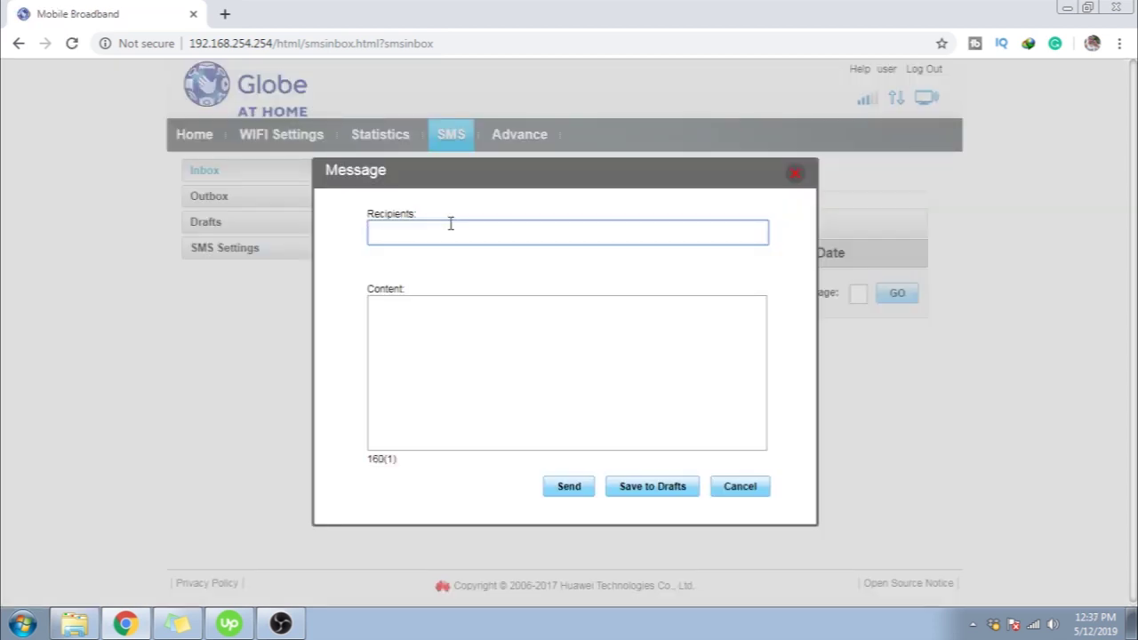
Send a 'Gosurf50' text to 8080 and dismiss the sent confirmation
text(8080)
click(427, 327)
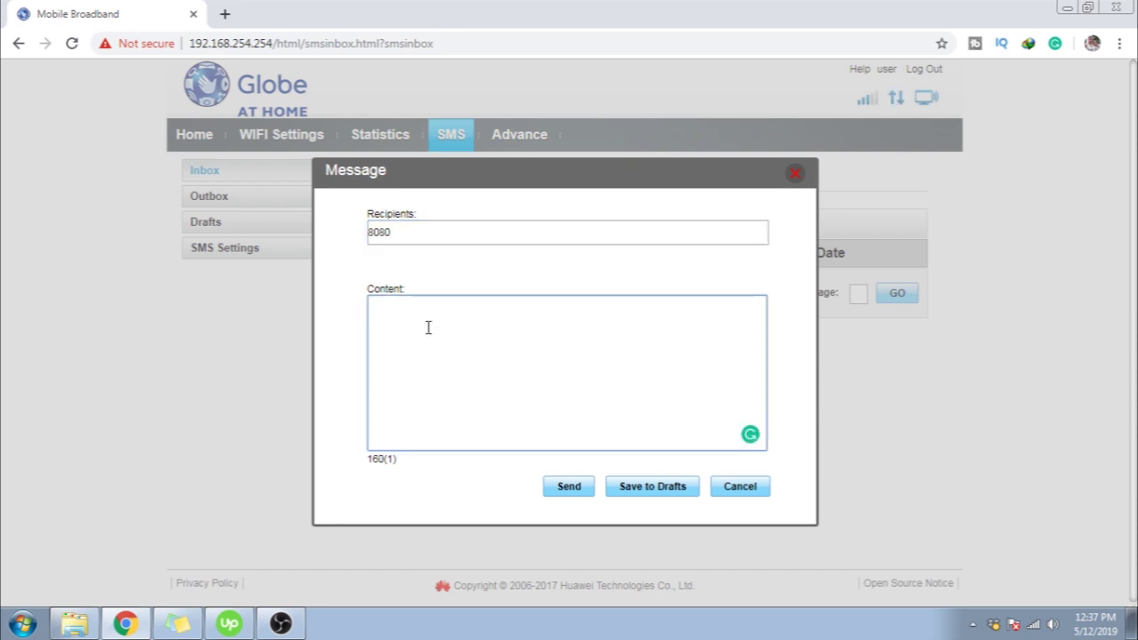
text(Gosurf50)
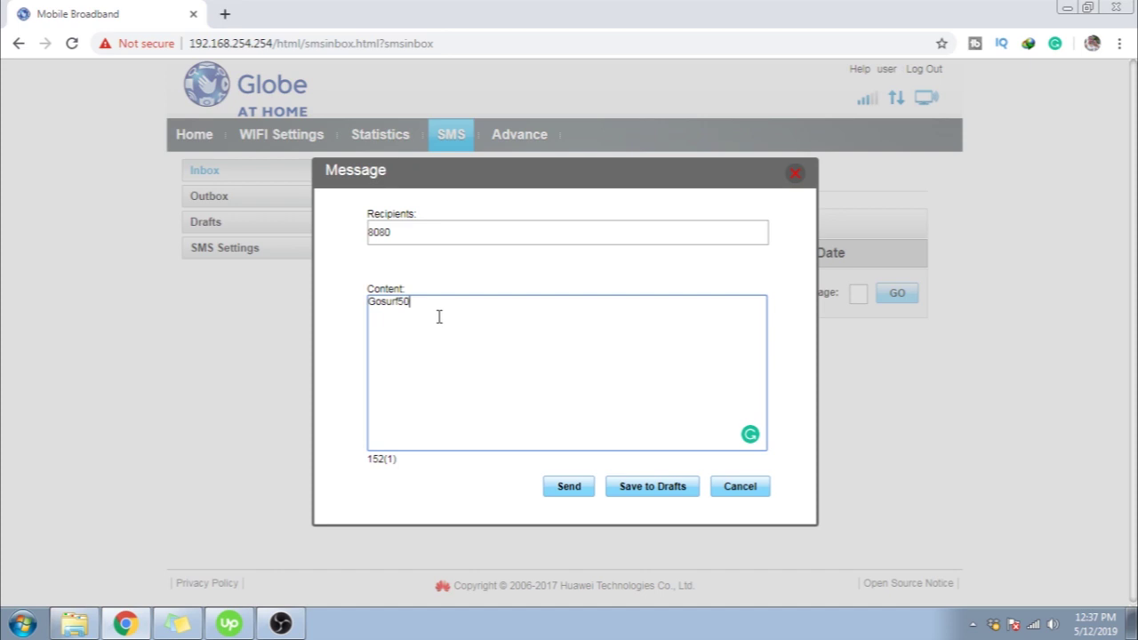
drag(471, 307, 234, 302)
click(574, 487)
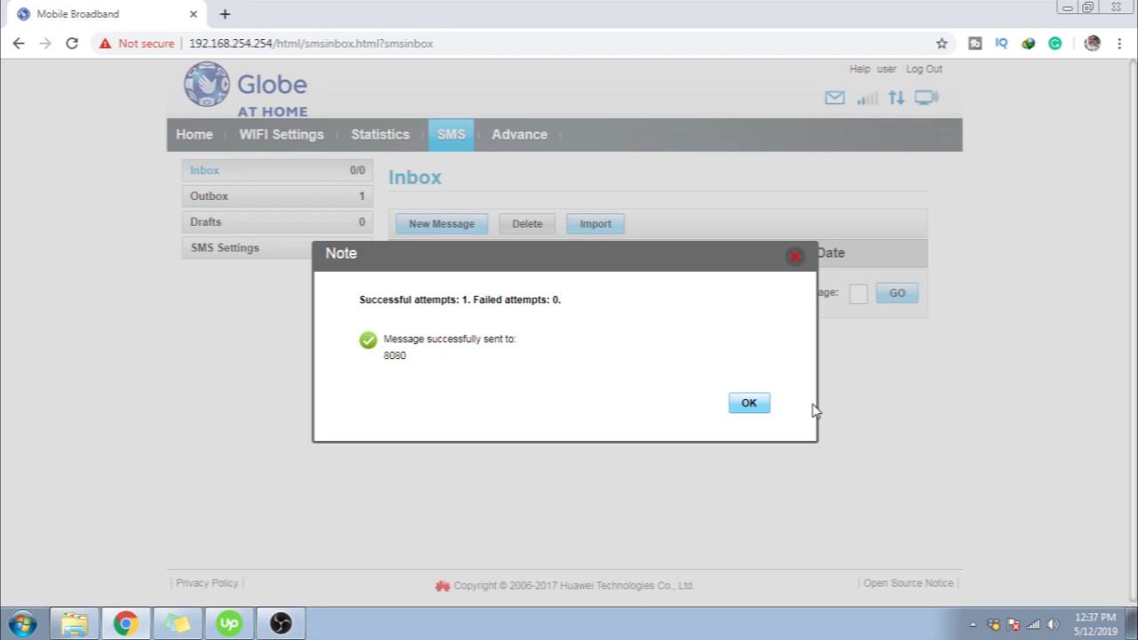
click(745, 406)
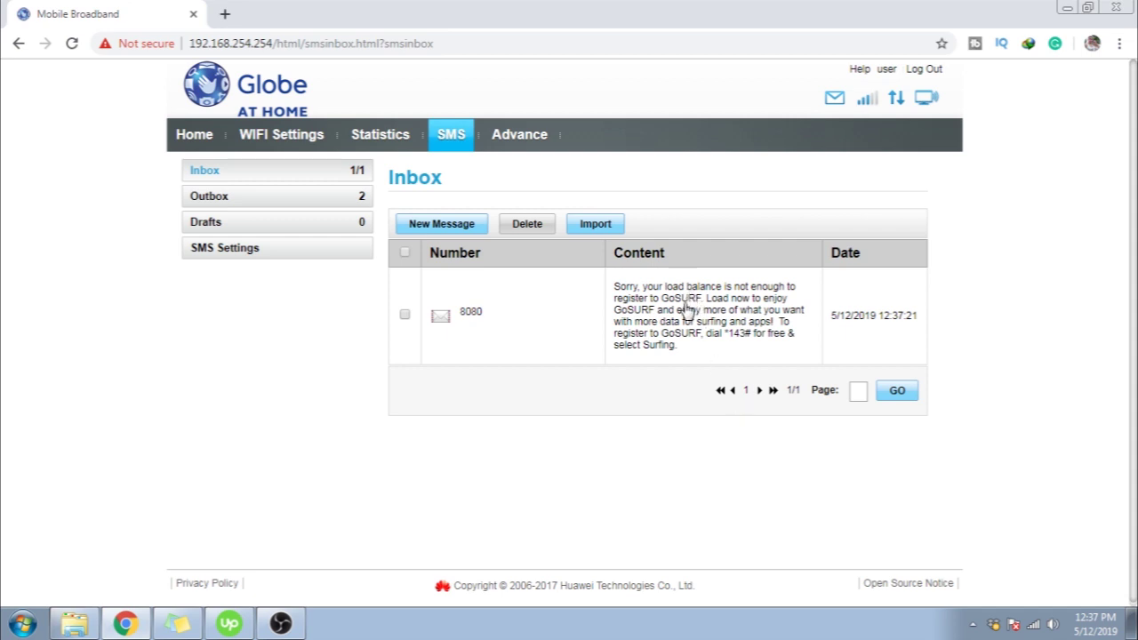
Open the 8080 GoSURF insufficient-balance reply, then close it
click(686, 311)
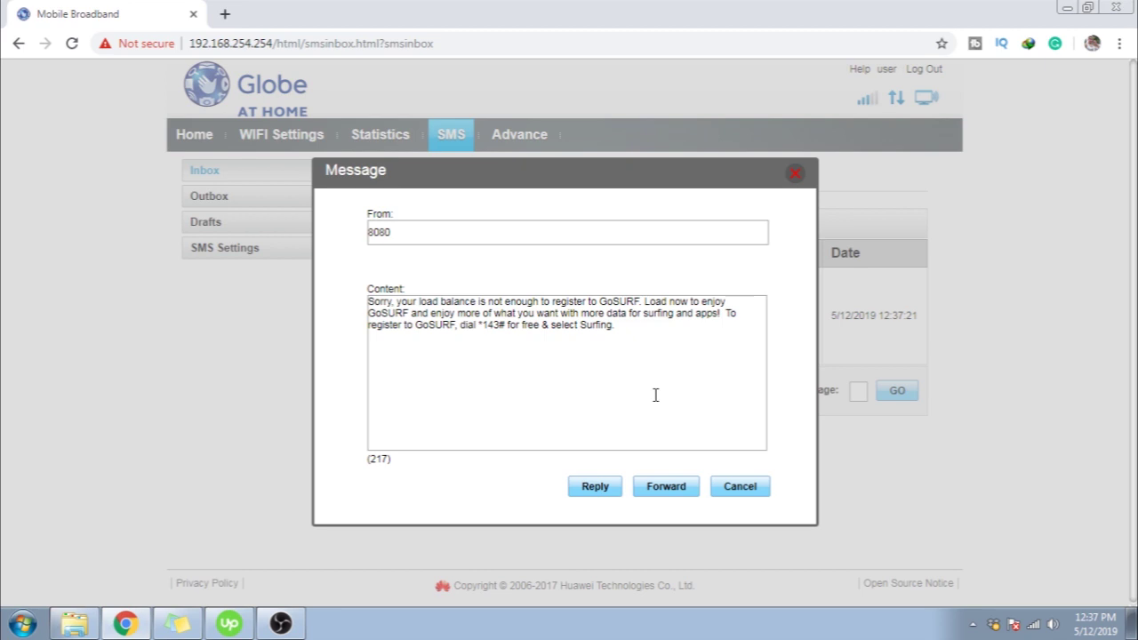
click(797, 177)
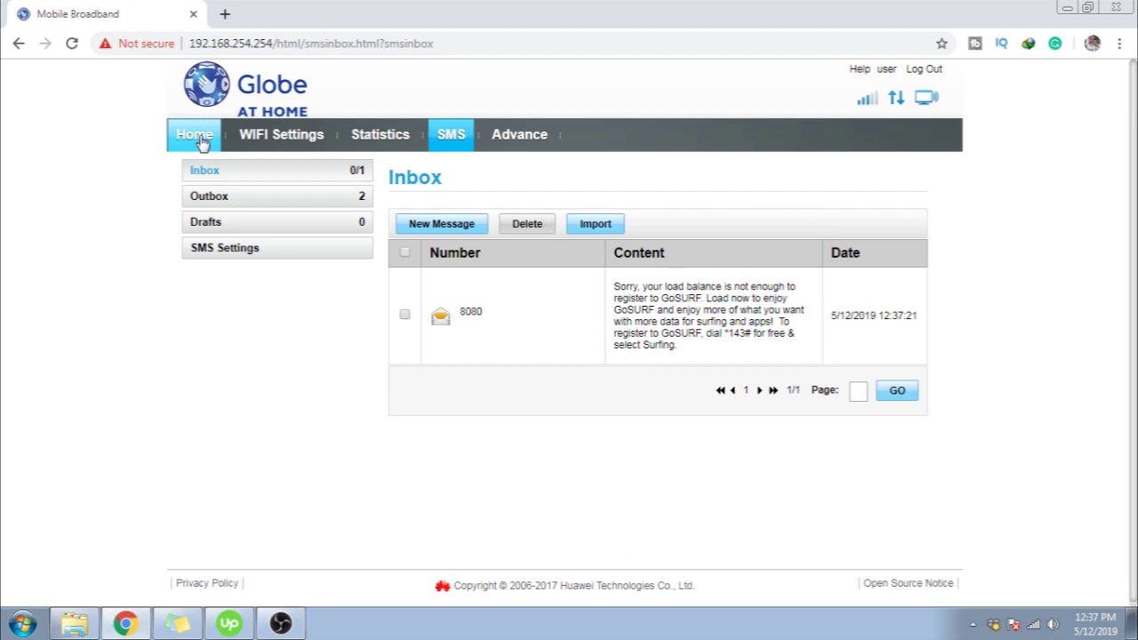
Return to the Home status page and log out of the router dashboard
click(204, 135)
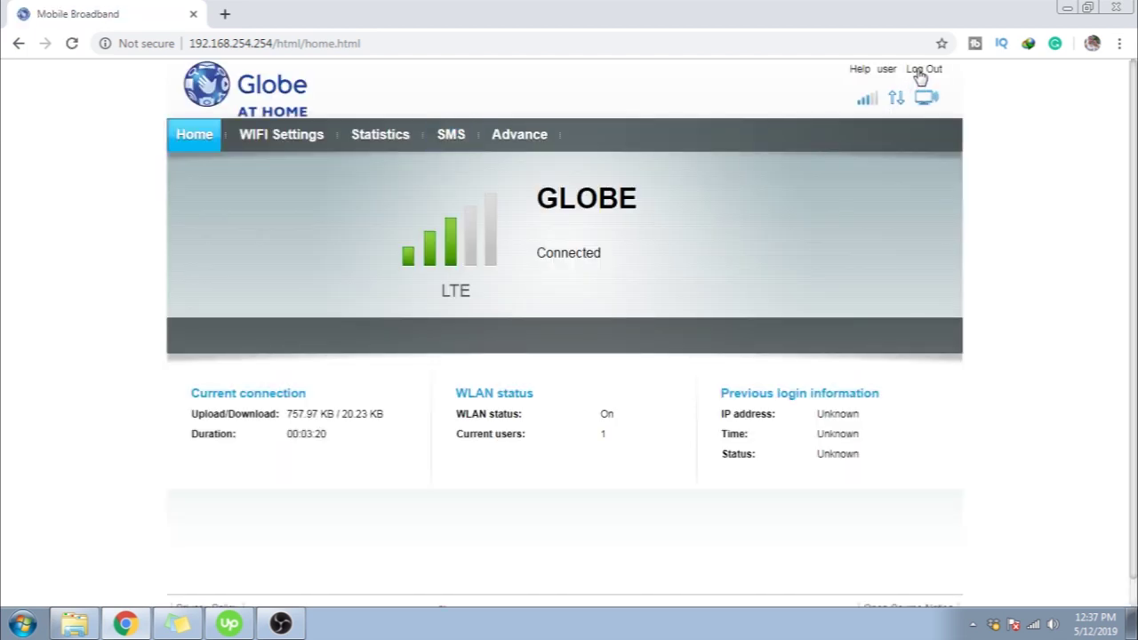
click(917, 75)
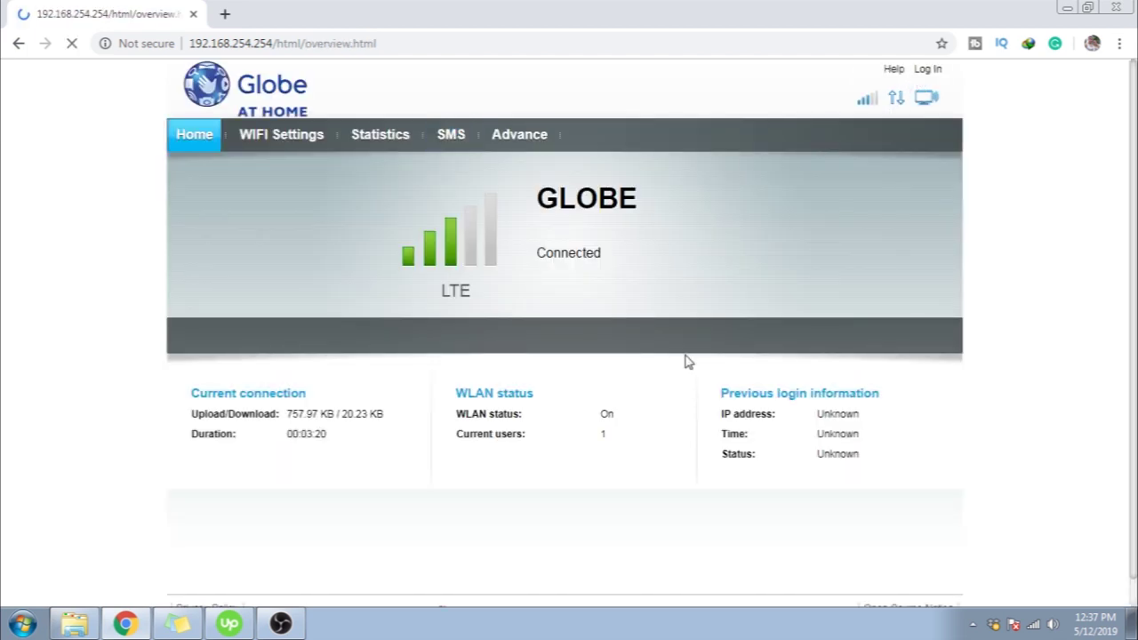